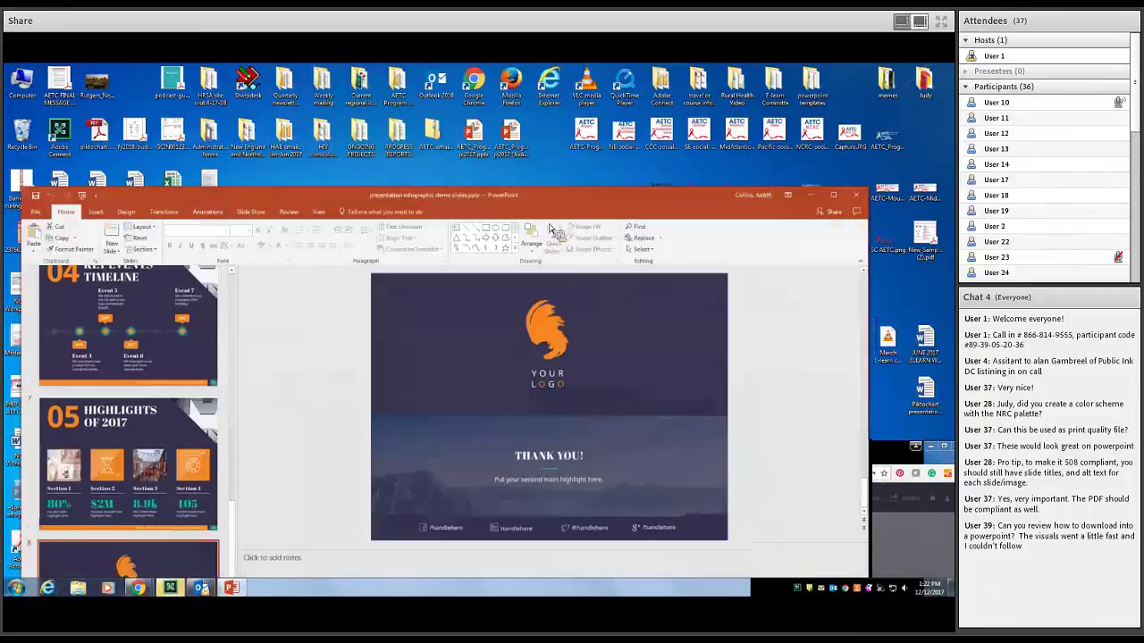
Close the presentation infographic demo slides in PowerPoint and dismiss the Download dialog in Piktochart.
drag(613, 183, 608, 100)
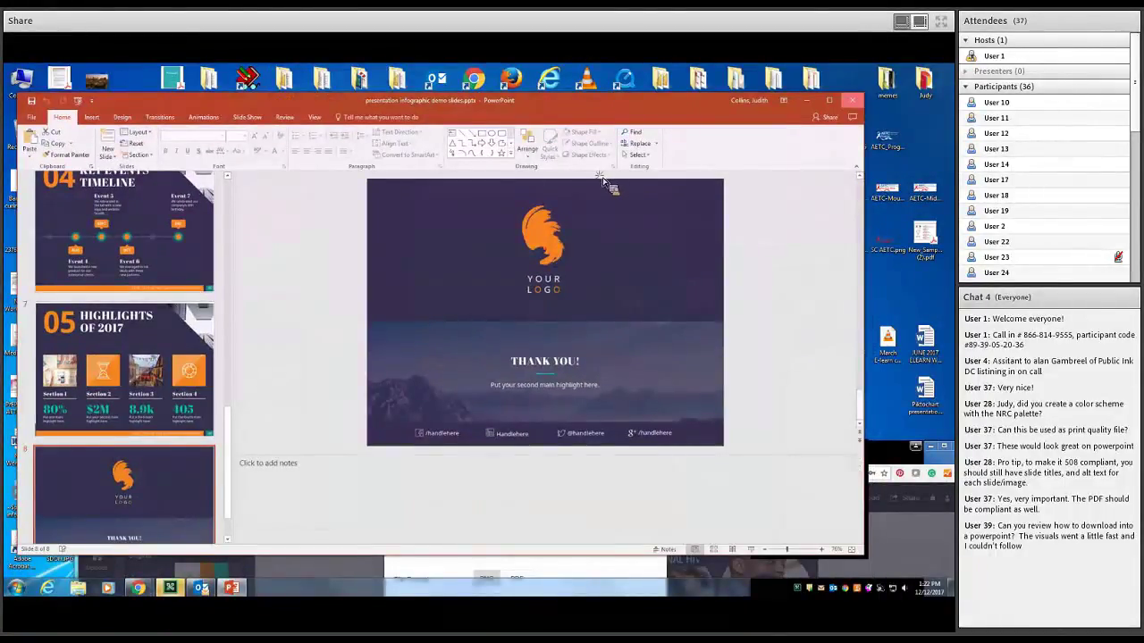
click(852, 100)
drag(322, 447, 268, 111)
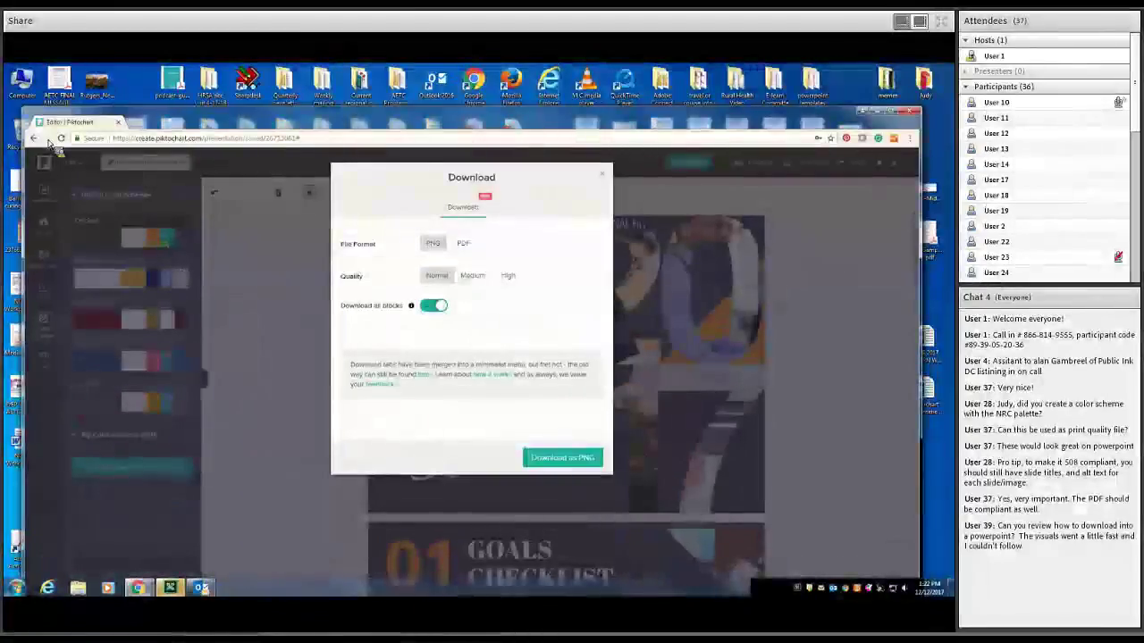
click(602, 175)
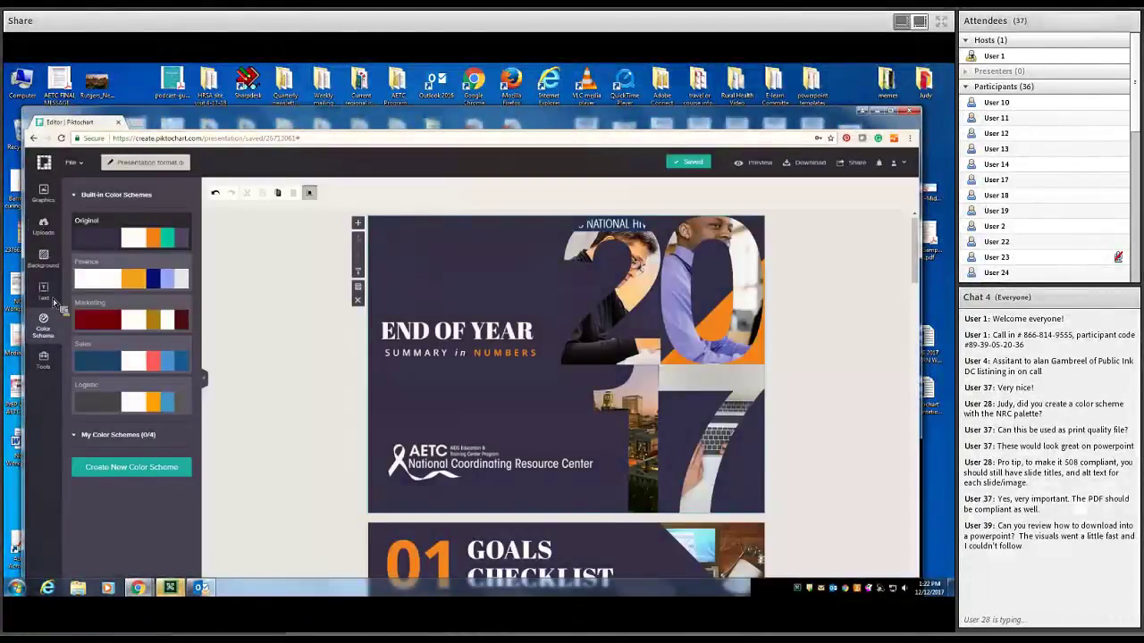
Open the Presenta Board Report template from Piktochart's free printable report templates in the editor.
drag(268, 112, 263, 88)
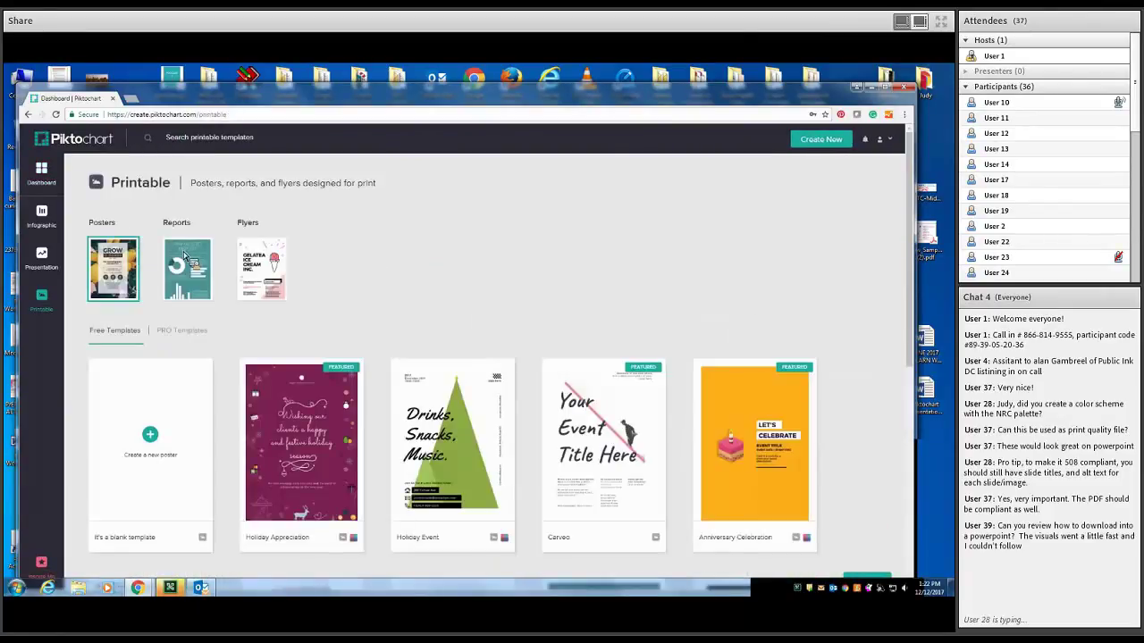
mouse_move(474, 426)
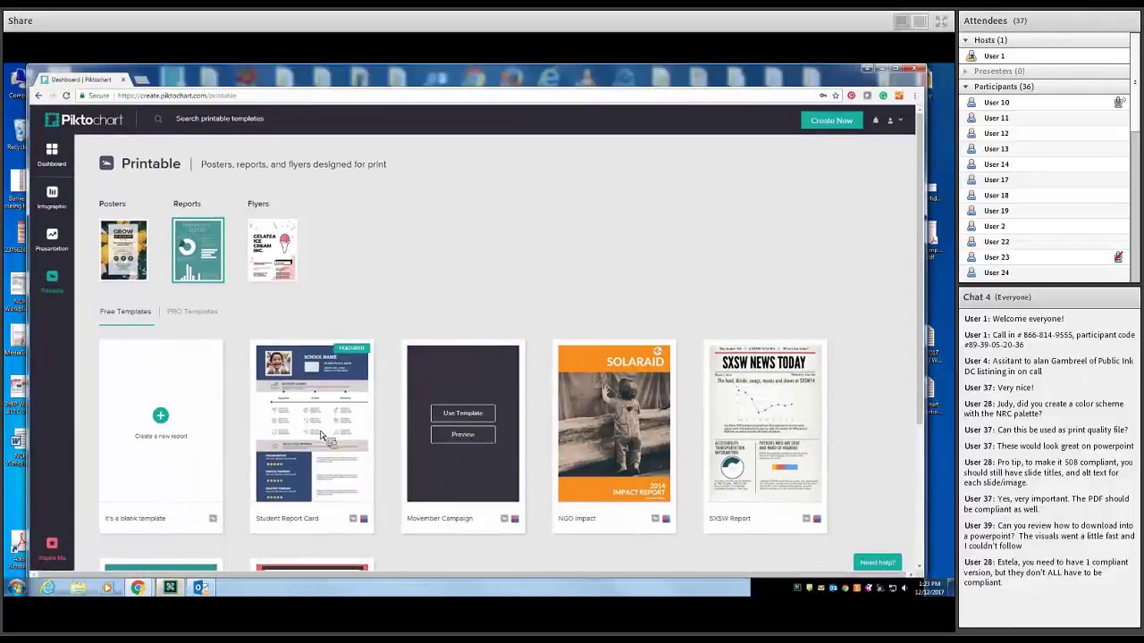
scroll(390, 378, down, 3)
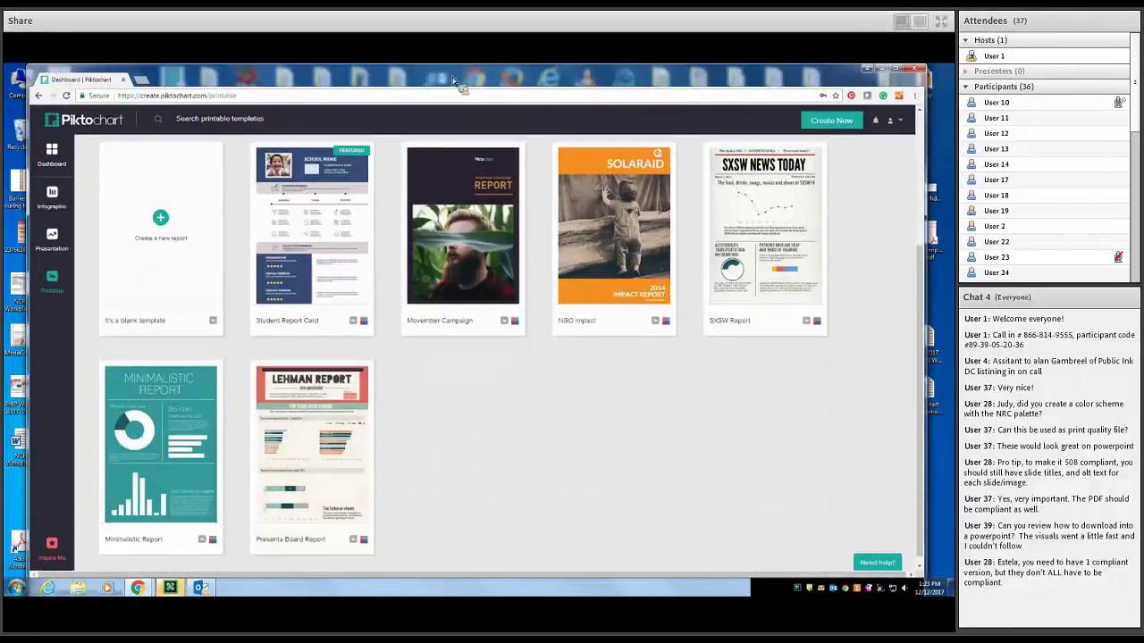
click(354, 281)
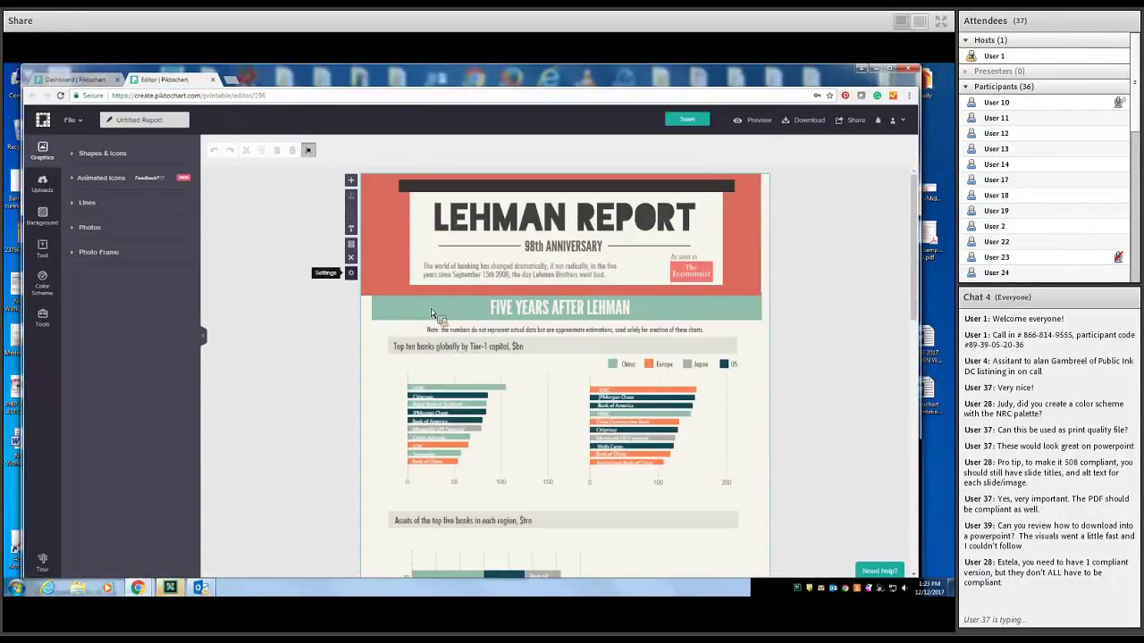
Change the report's canvas size to A4, and switch the size option to Custom while keeping those dimensions.
click(350, 273)
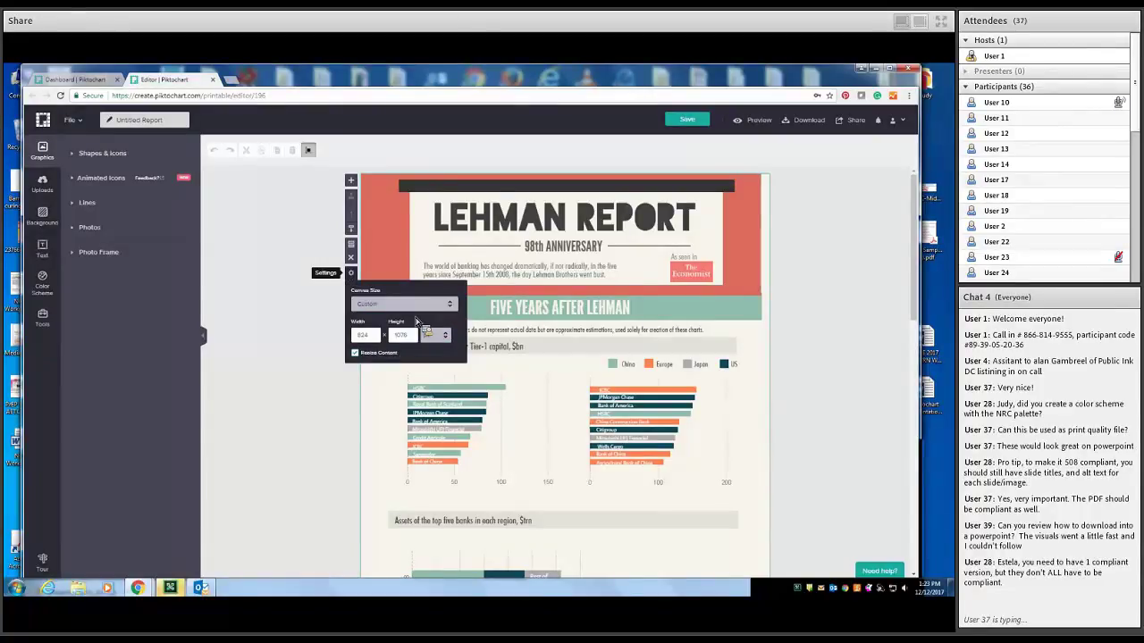
click(449, 303)
click(446, 322)
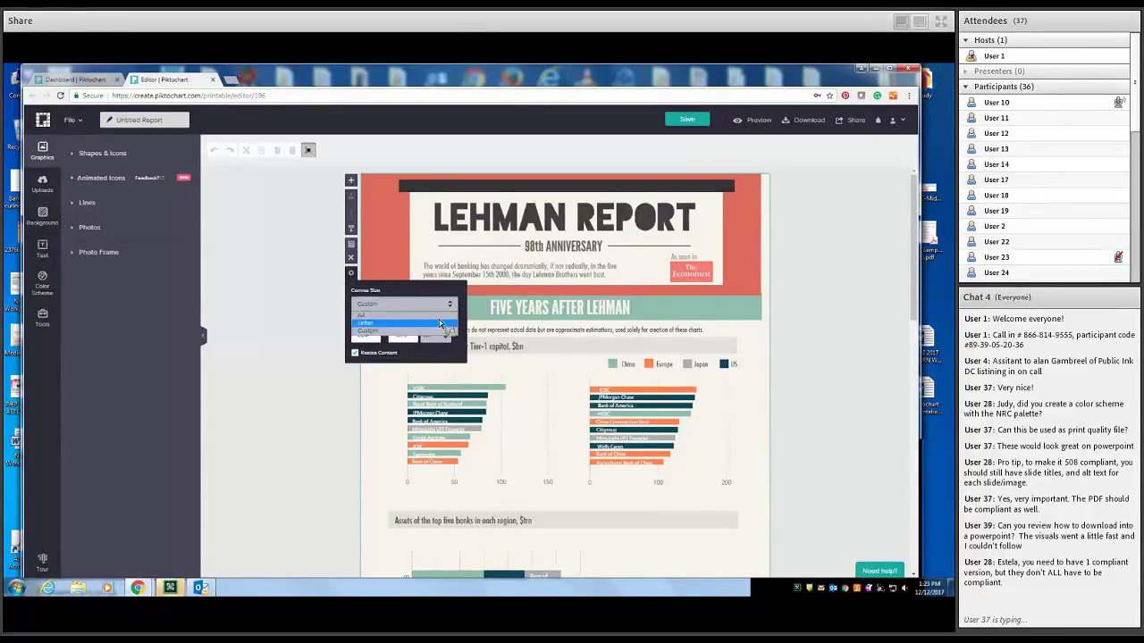
click(429, 304)
click(432, 316)
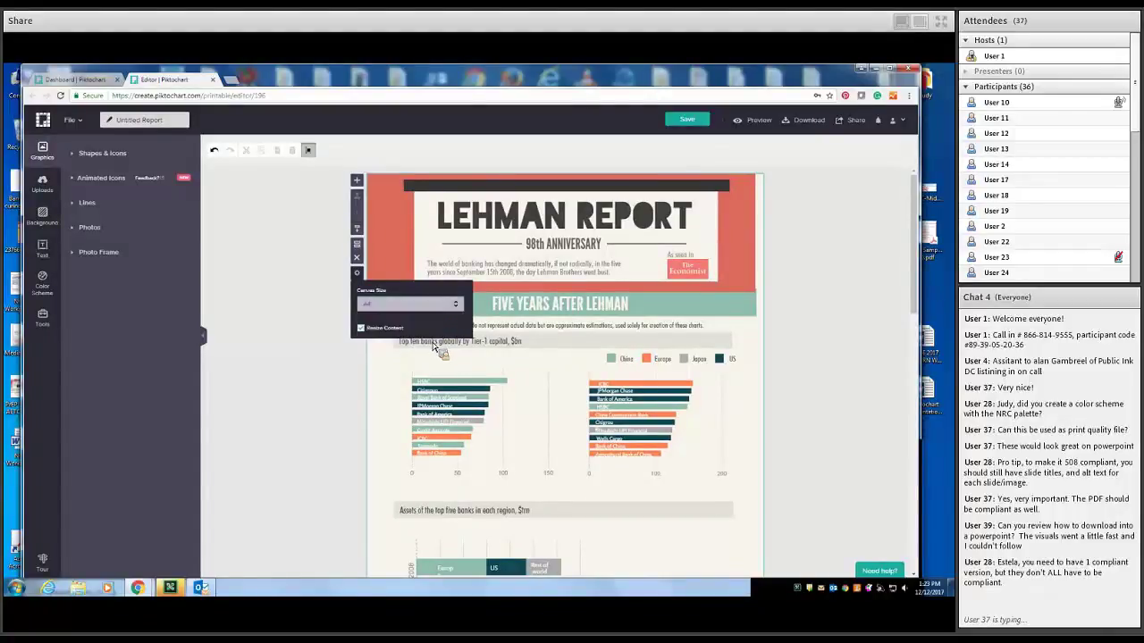
click(431, 305)
click(433, 331)
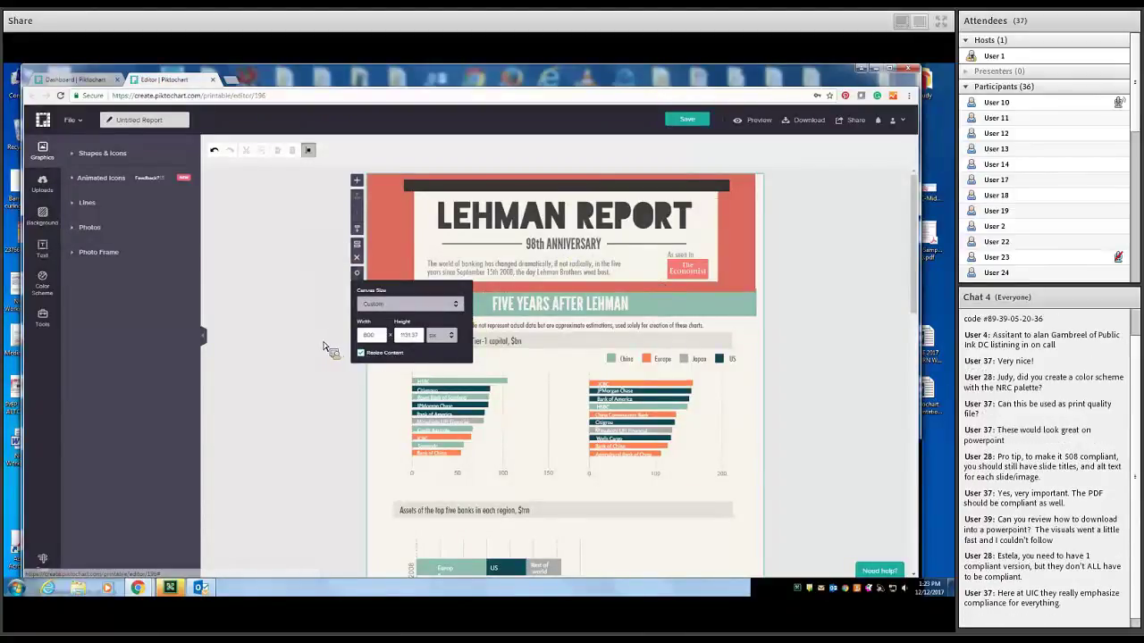
click(480, 438)
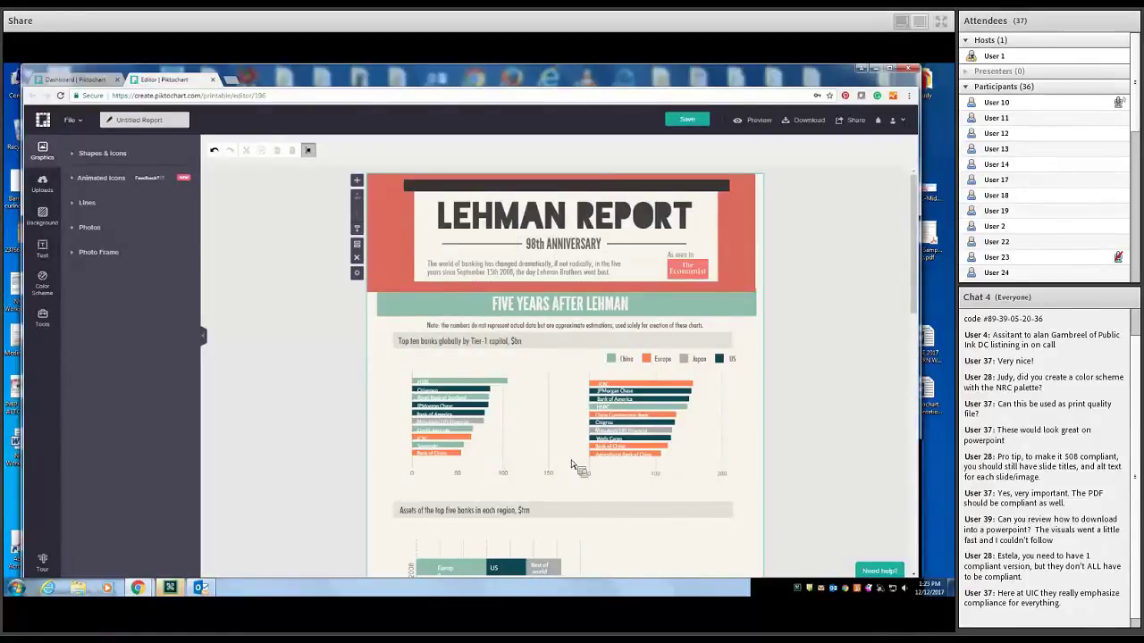
Look through the charts and text in the report's blocks and check its download options for format and quality.
scroll(580, 480, down, 10)
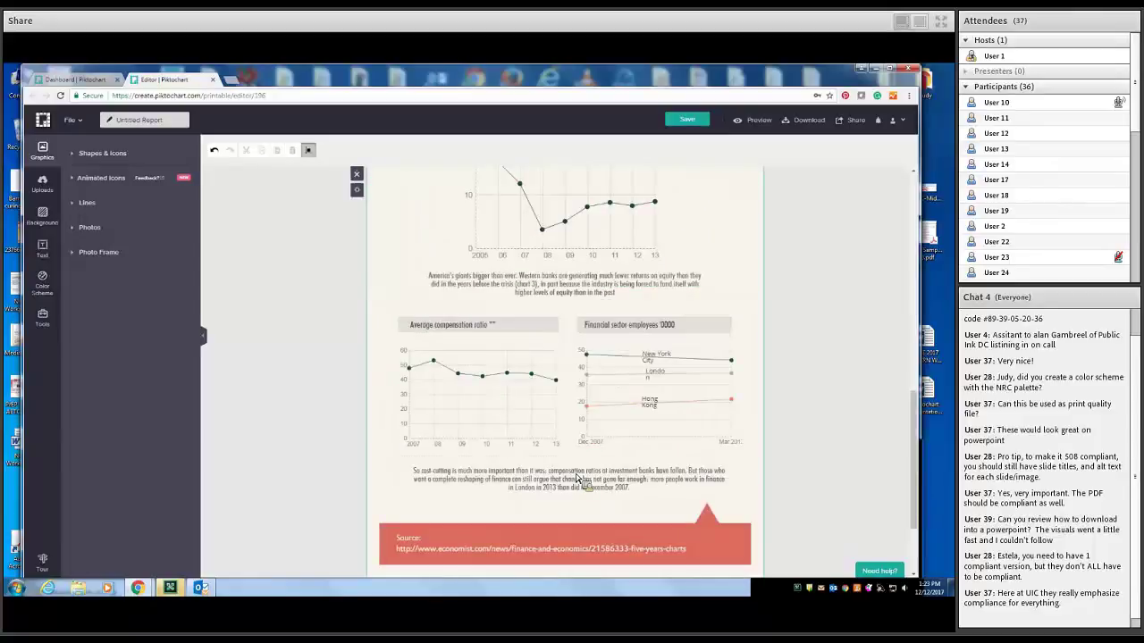
scroll(582, 483, up, 5)
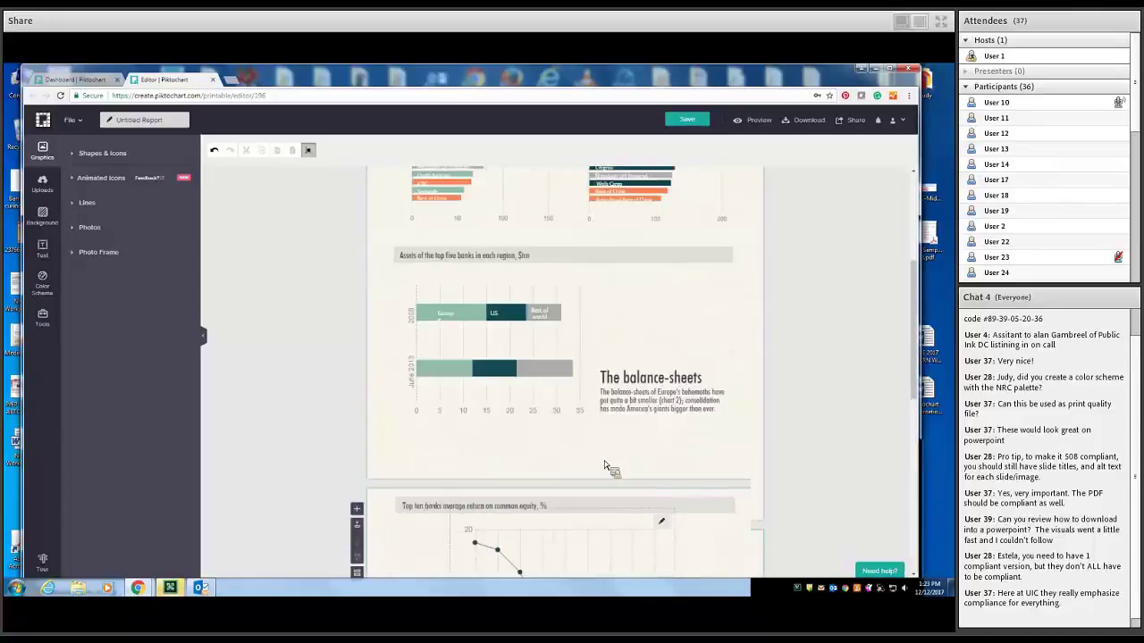
scroll(636, 436, up, 6)
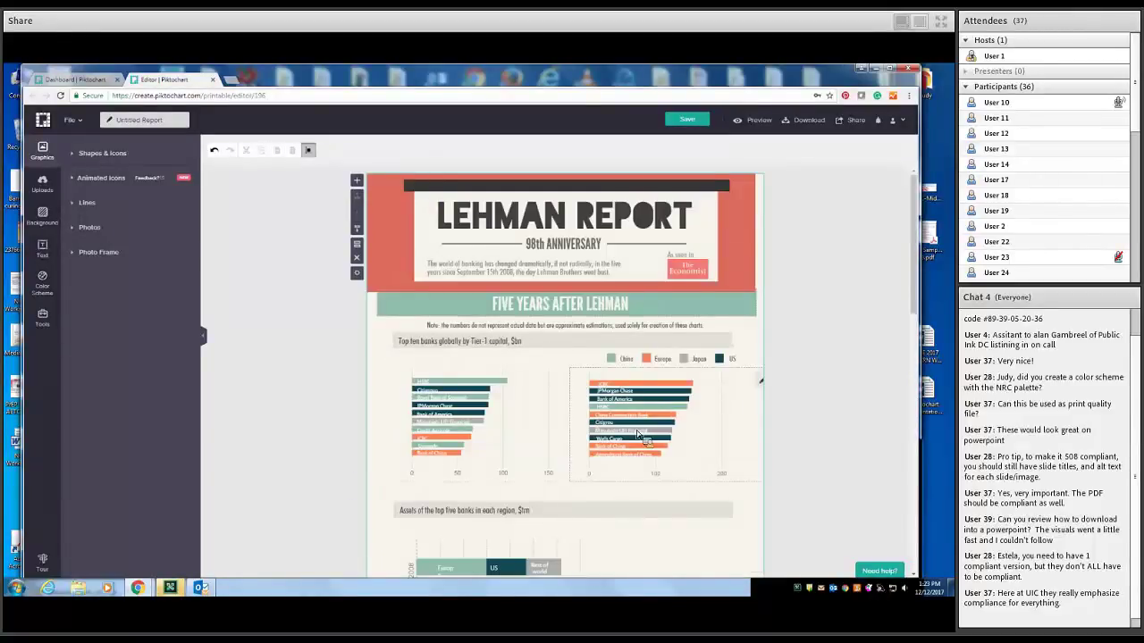
scroll(637, 437, down, 7)
scroll(636, 436, down, 2)
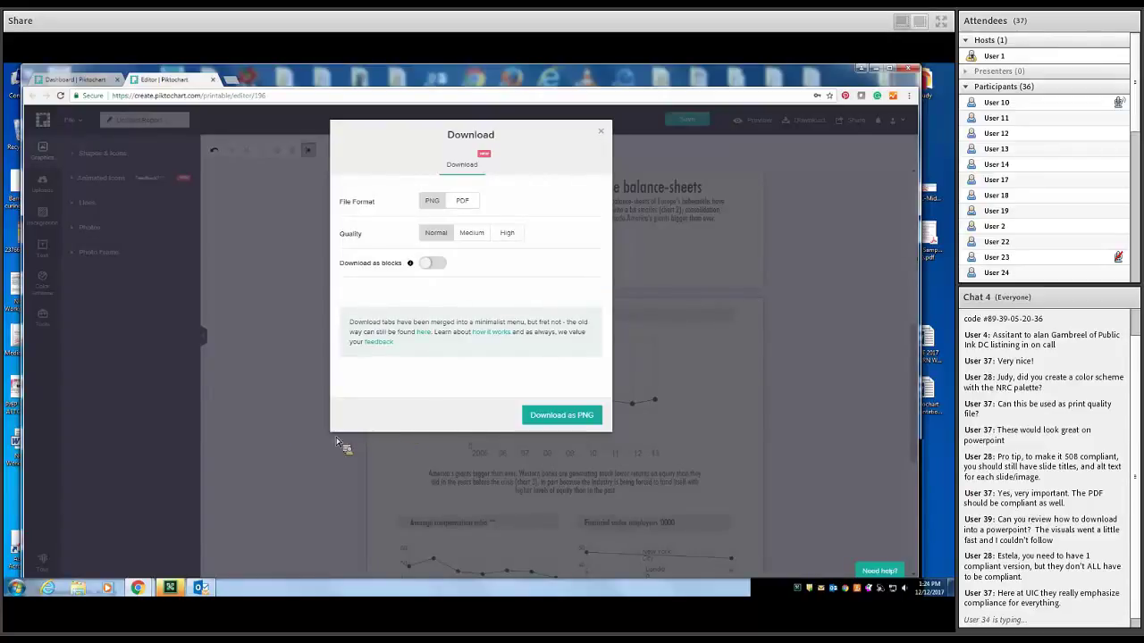
key(Escape)
scroll(579, 192, down, 5)
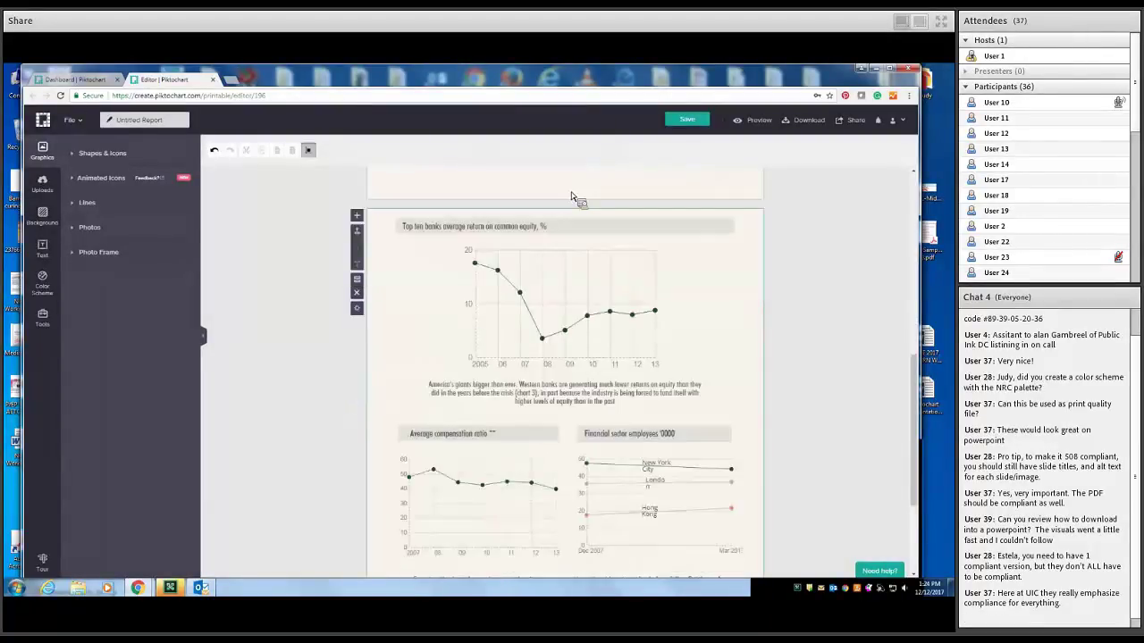
scroll(741, 248, up, 15)
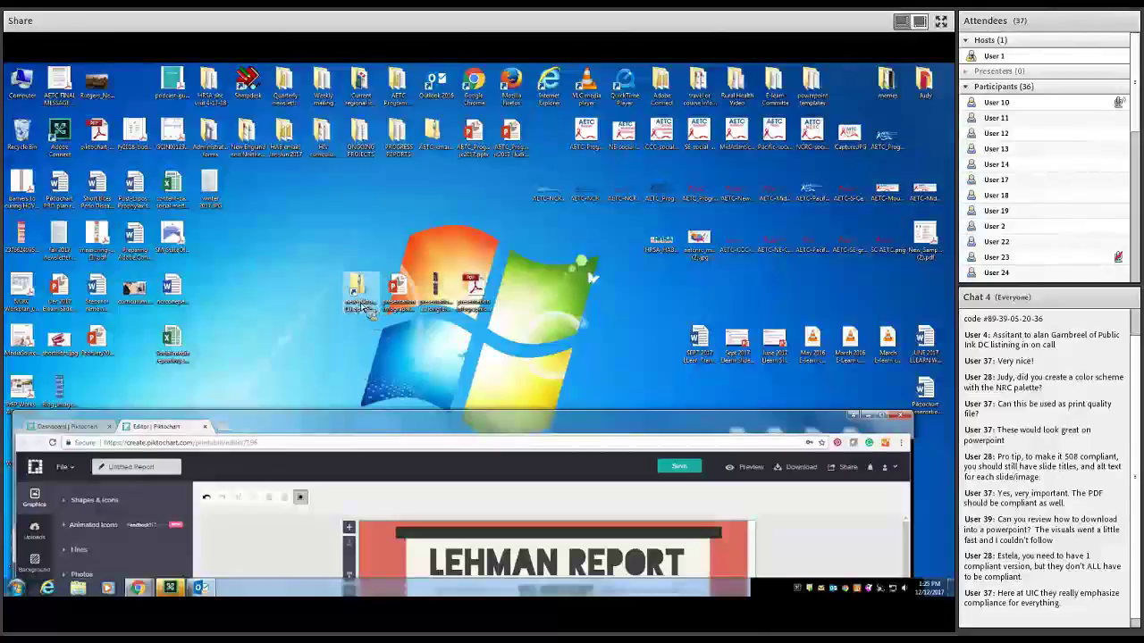
Open the downloaded Piktochart zip file from the desktop and preview the image 000.png.
drag(361, 295, 398, 269)
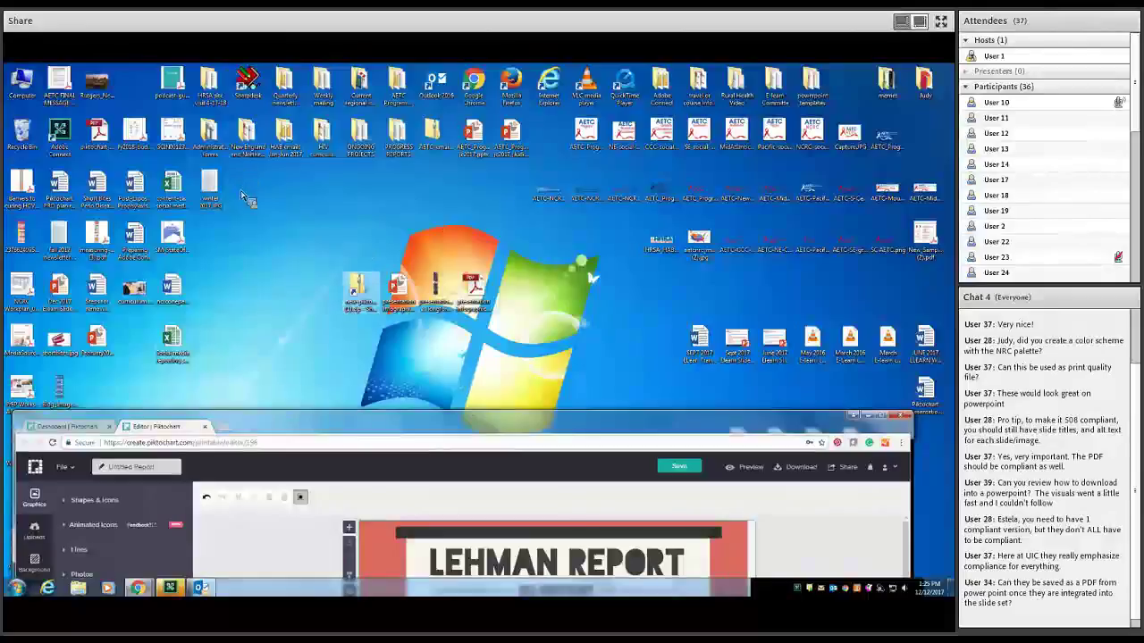
key(Return)
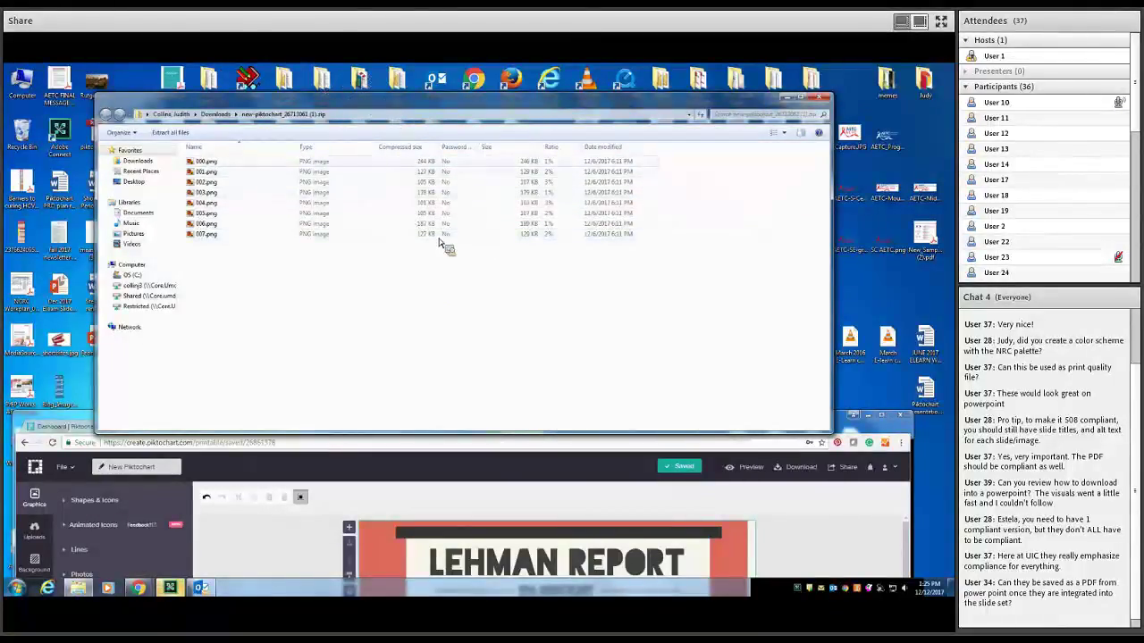
right_click(481, 241)
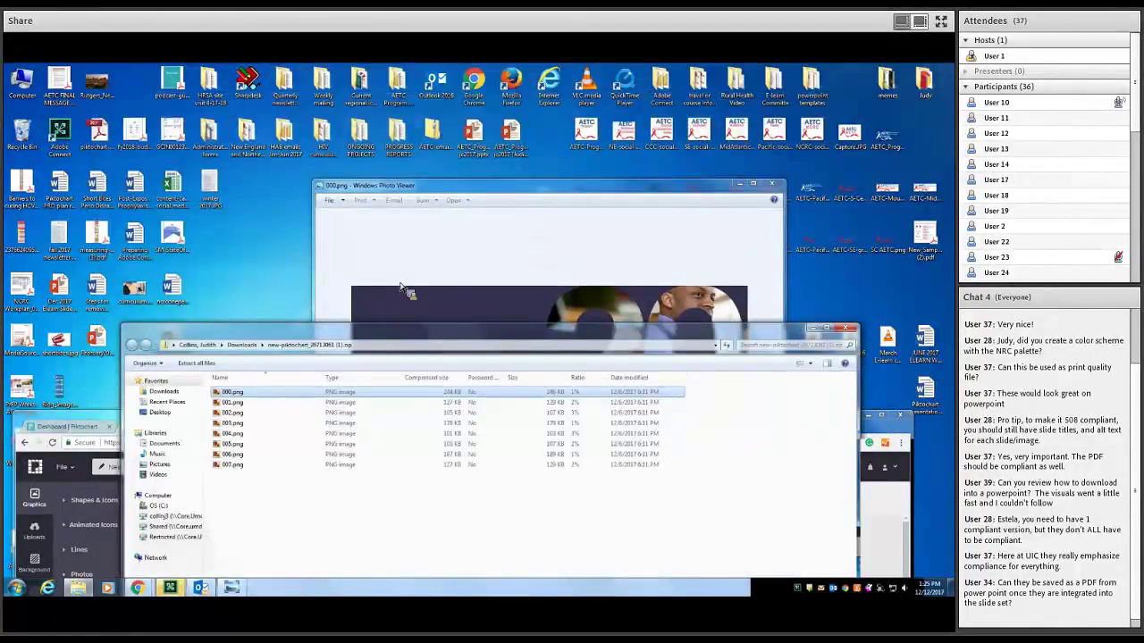
Open presentation infographic demo slides.pptx and arrange its window below the 000.png preview and the zip folder.
drag(402, 328, 525, 312)
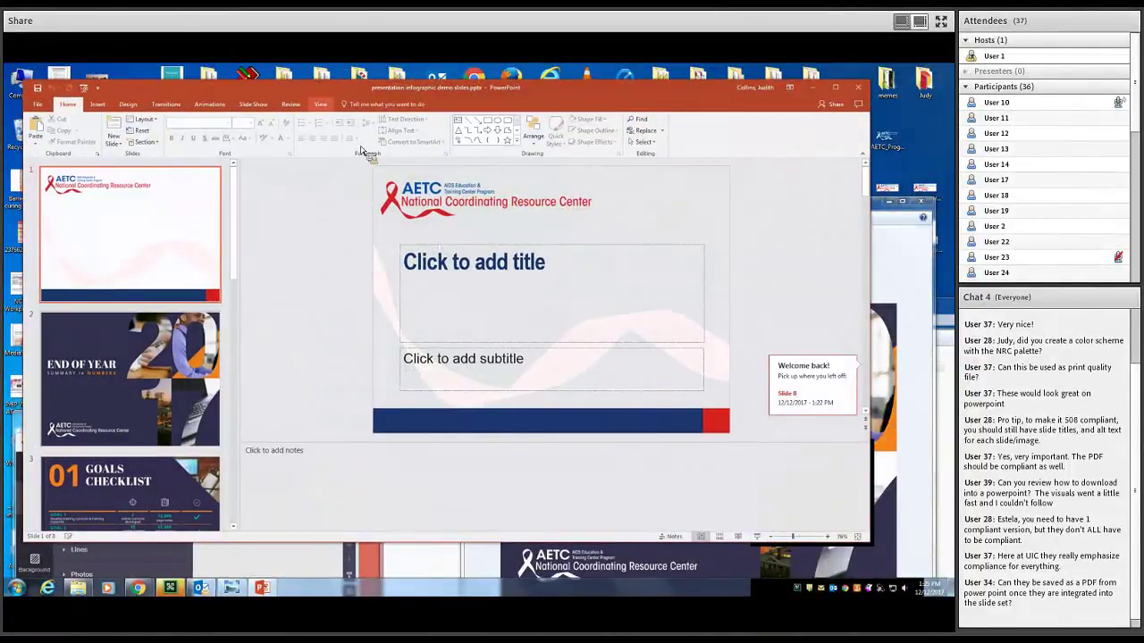
drag(338, 87, 378, 443)
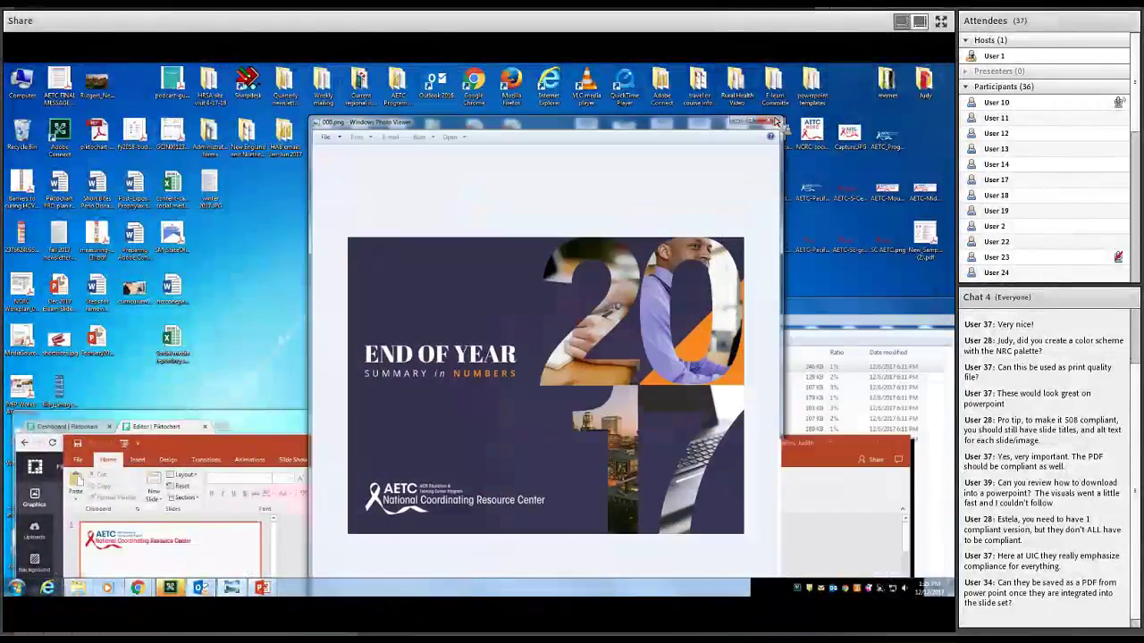
drag(863, 193, 711, 138)
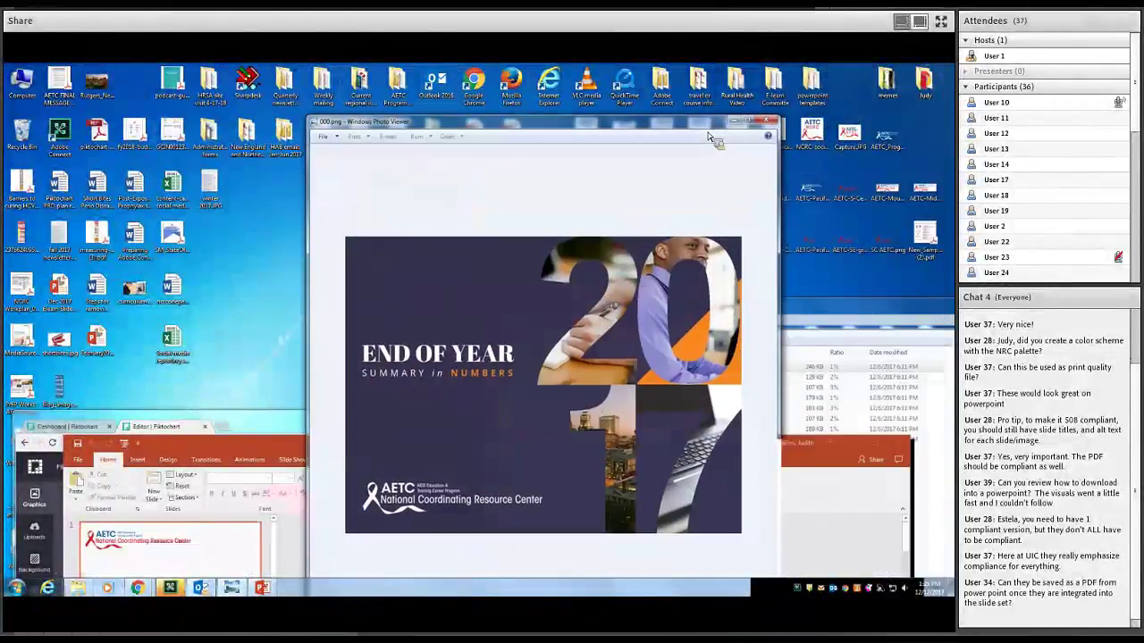
View the copy option for the 000.png image in the photo viewer, and close the preview to return to the zip folder.
right_click(566, 331)
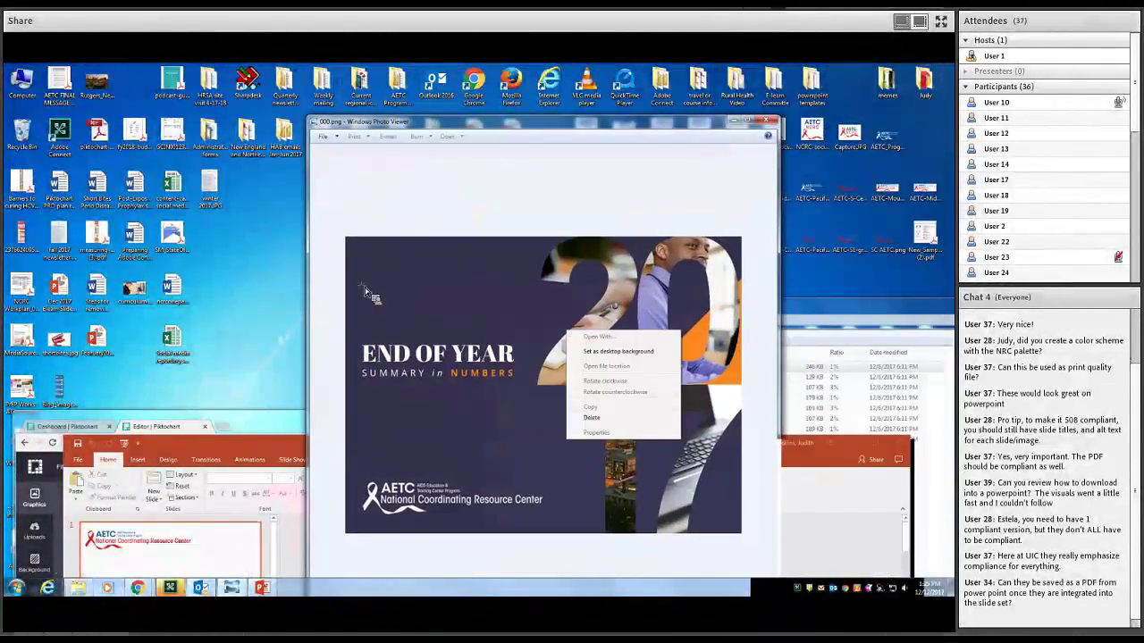
key(alt+f)
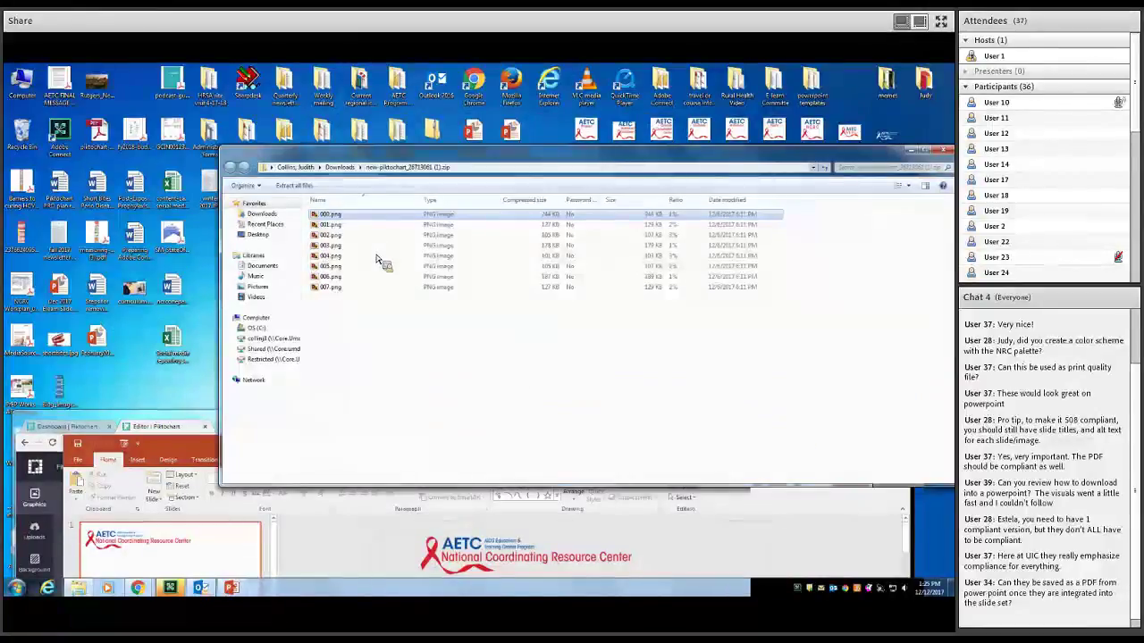
double_click(378, 258)
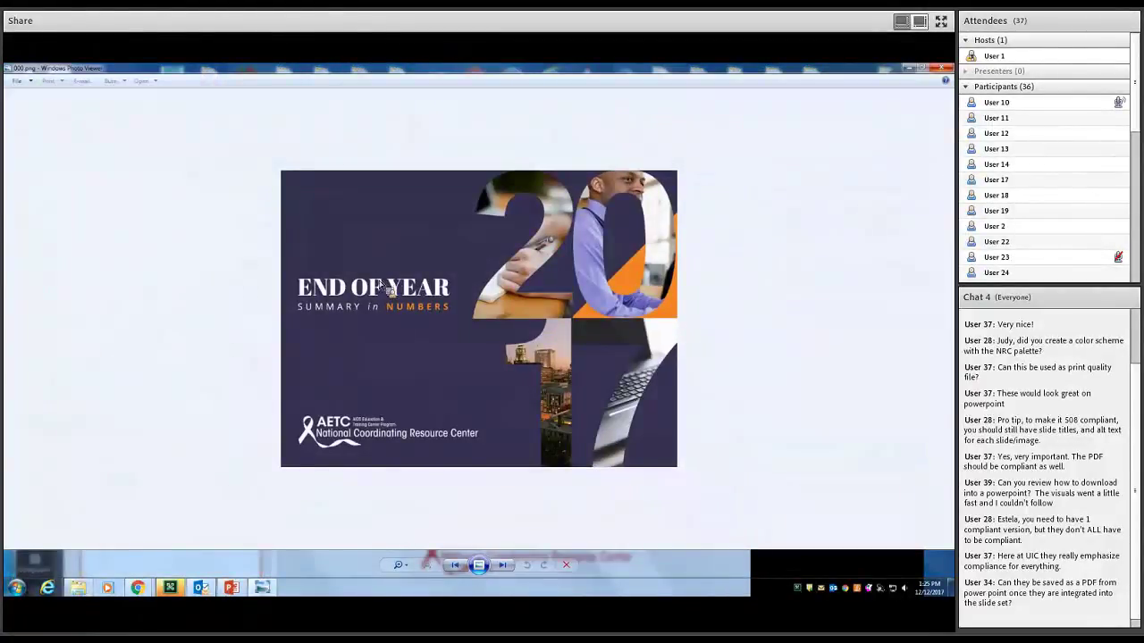
key(Escape)
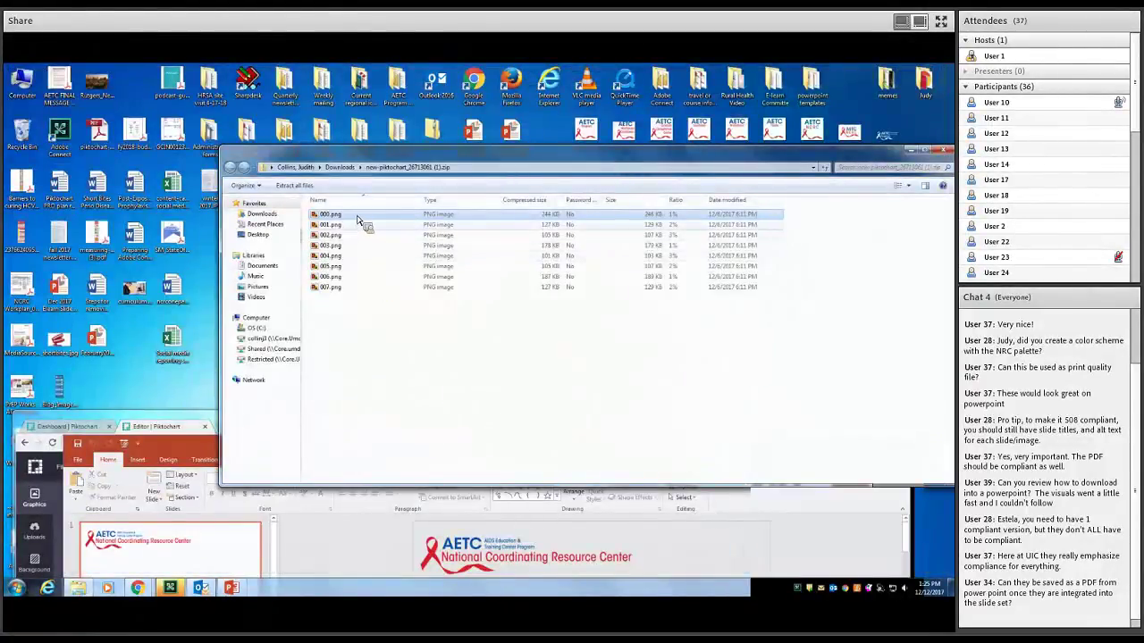
Select all the PNG images from 000.png to 007.png in the zip folder and copy them.
key(shift+Down)
key(shift+Down)
key(shift+Down)
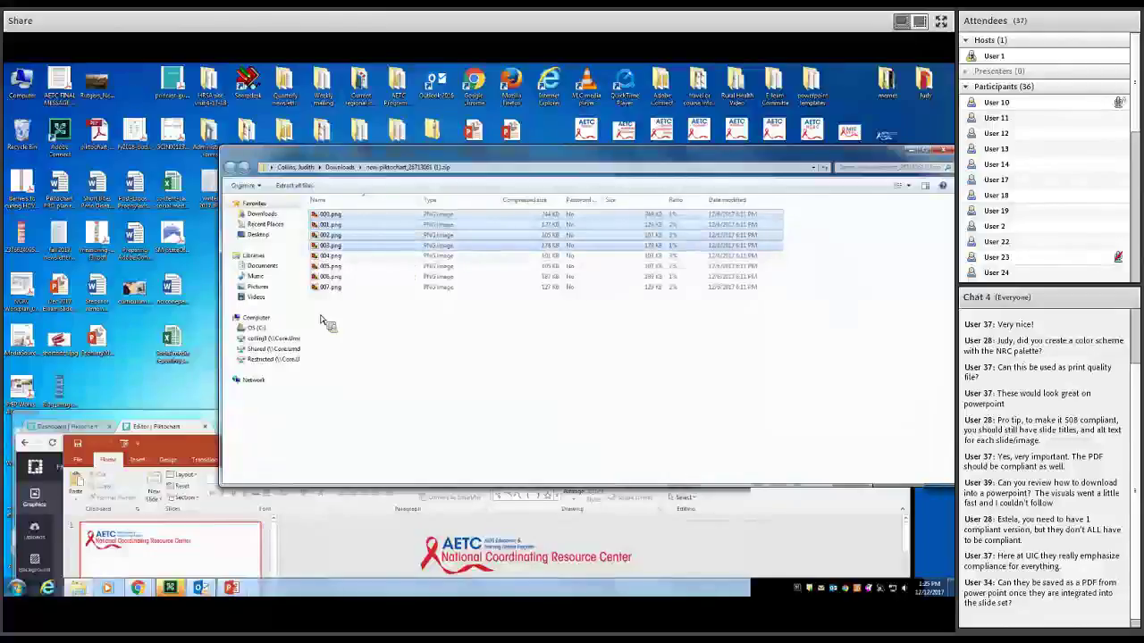
key(shift+Down)
key(shift+Down)
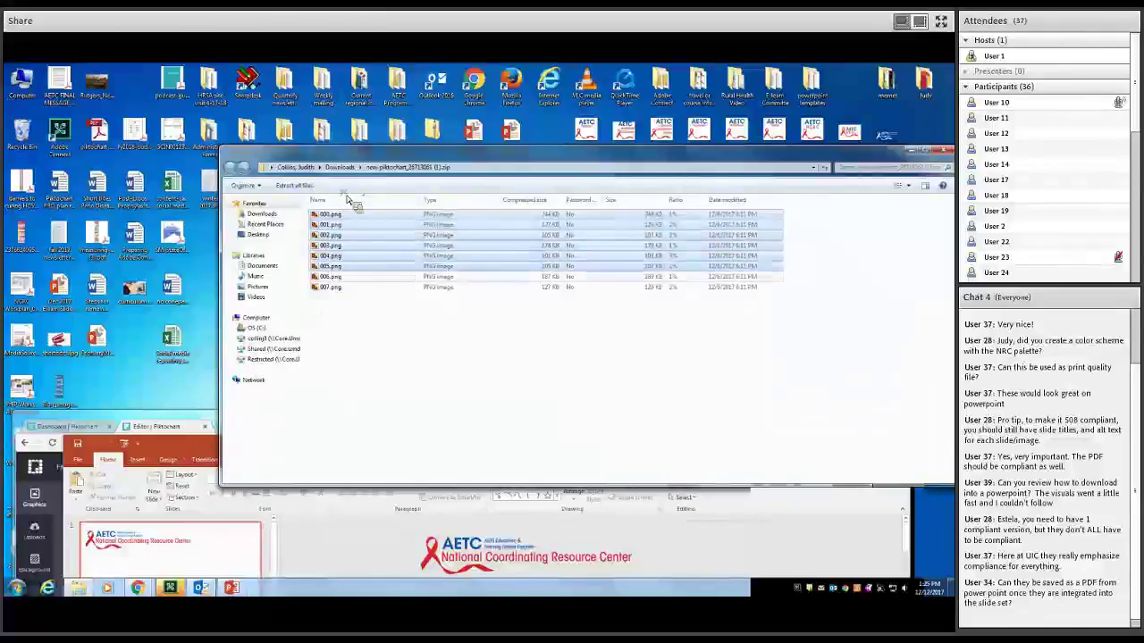
key(ctrl+a)
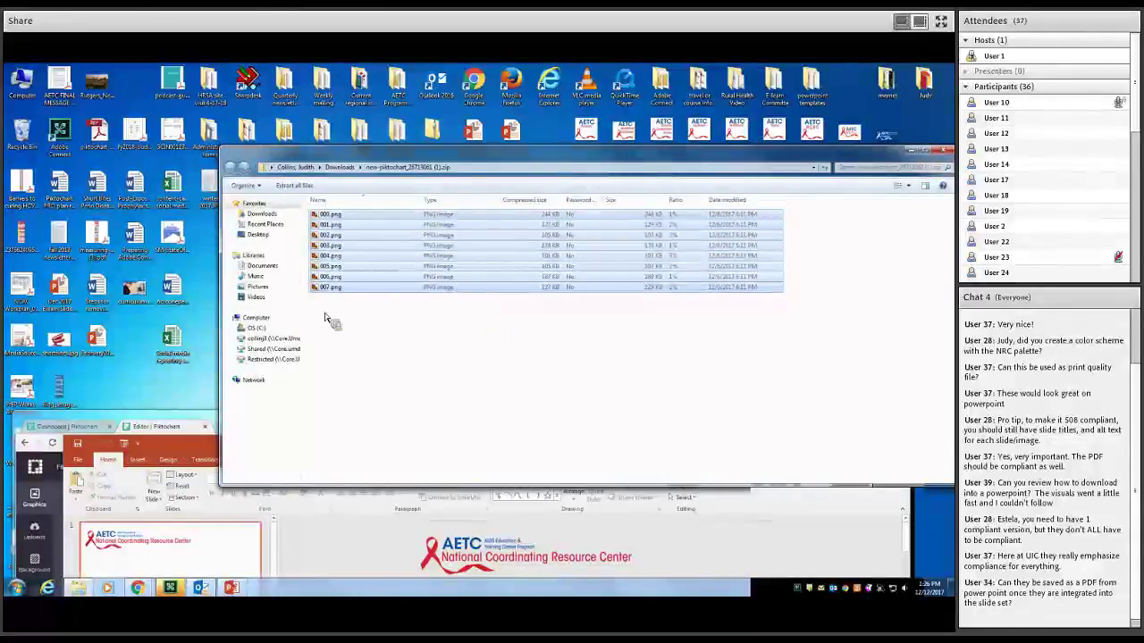
key(shift+F10)
key(c)
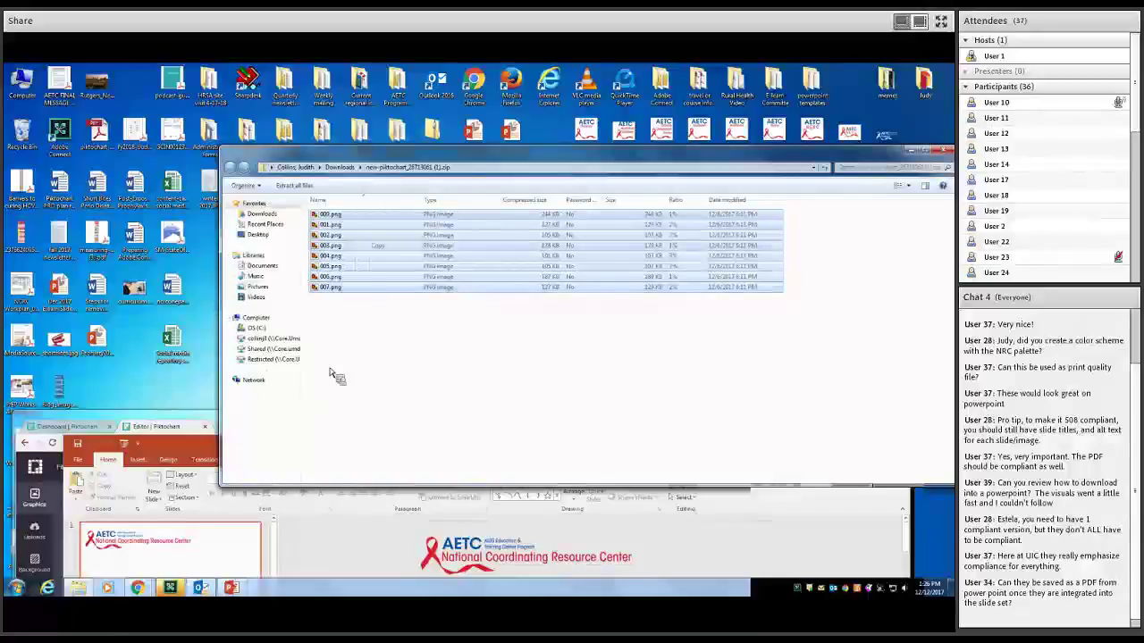
Switch to the PowerPoint presentation and move its window up over the zip folder so slide 1 is fully visible.
key(alt+Tab)
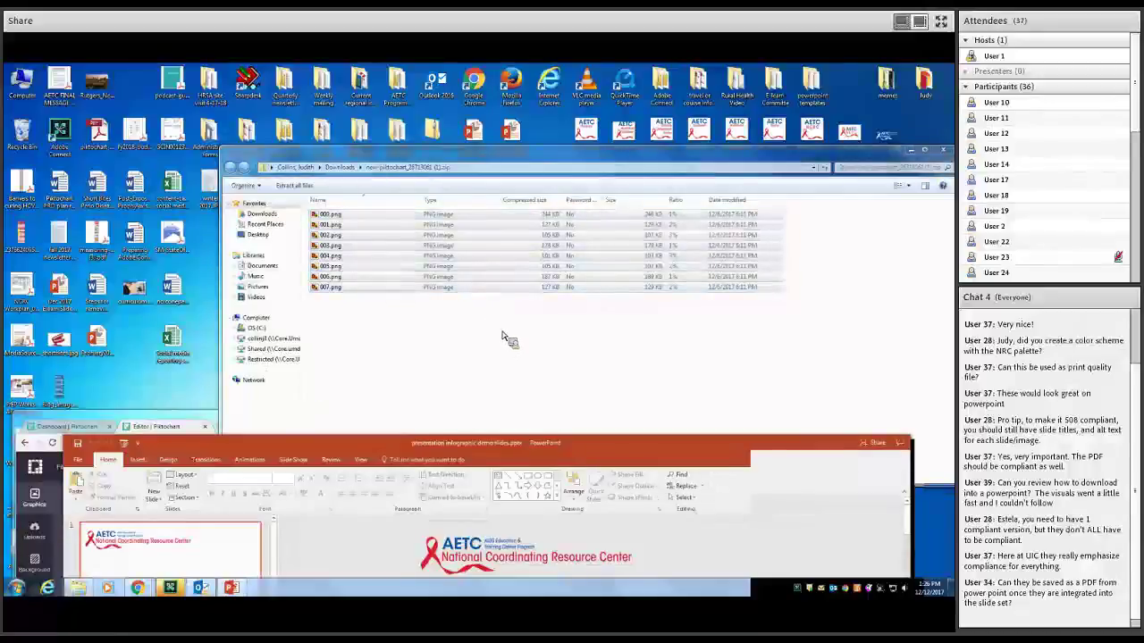
drag(508, 442, 502, 160)
right_click(459, 280)
click(480, 298)
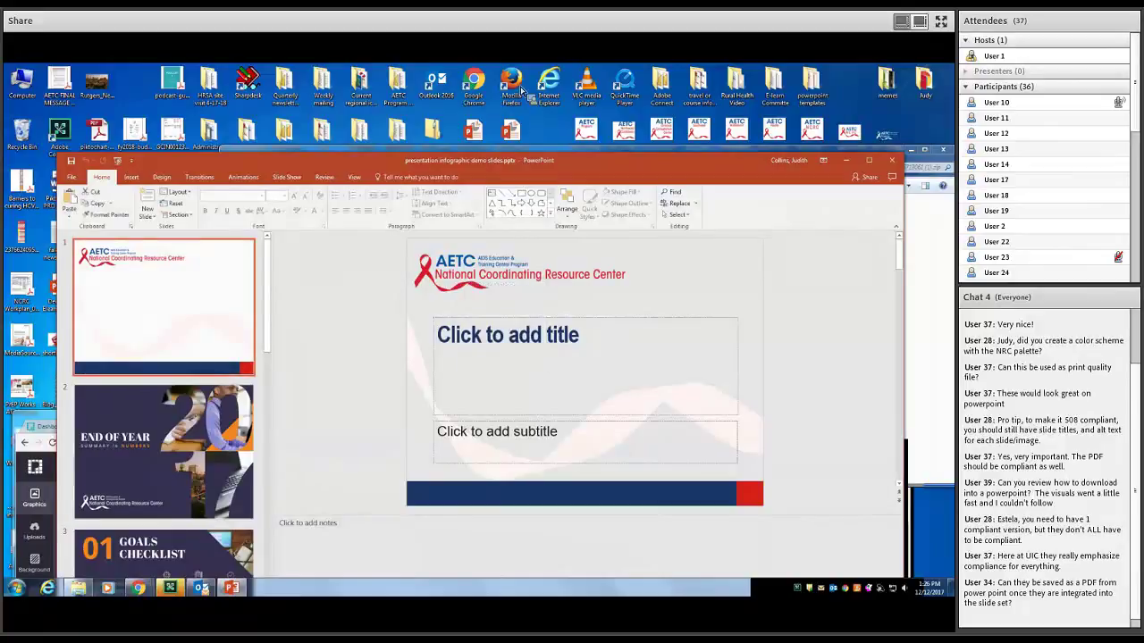
Paste the copied Piktochart PNG images onto slide 1 of the presentation.
key(shift+F10)
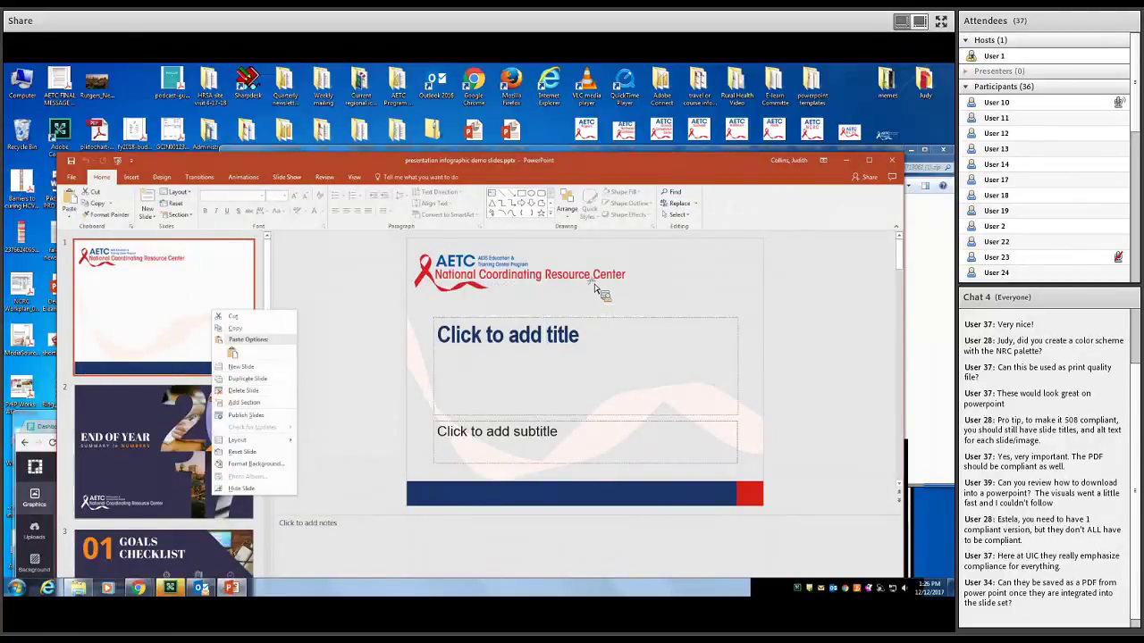
key(shift+F10)
key(Escape)
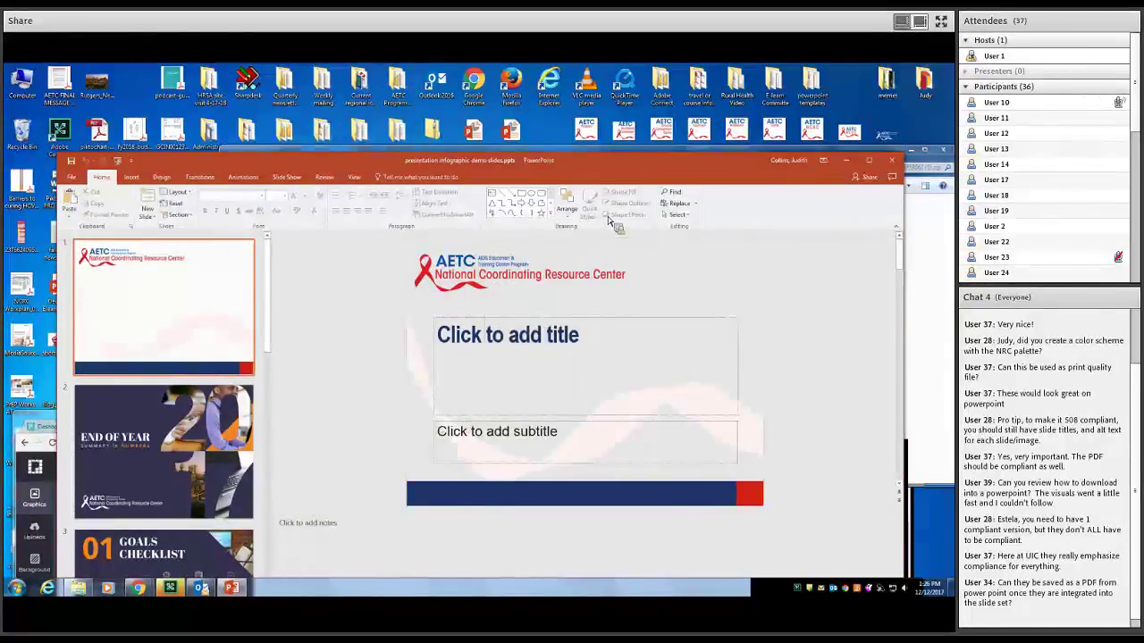
key(ctrl+v)
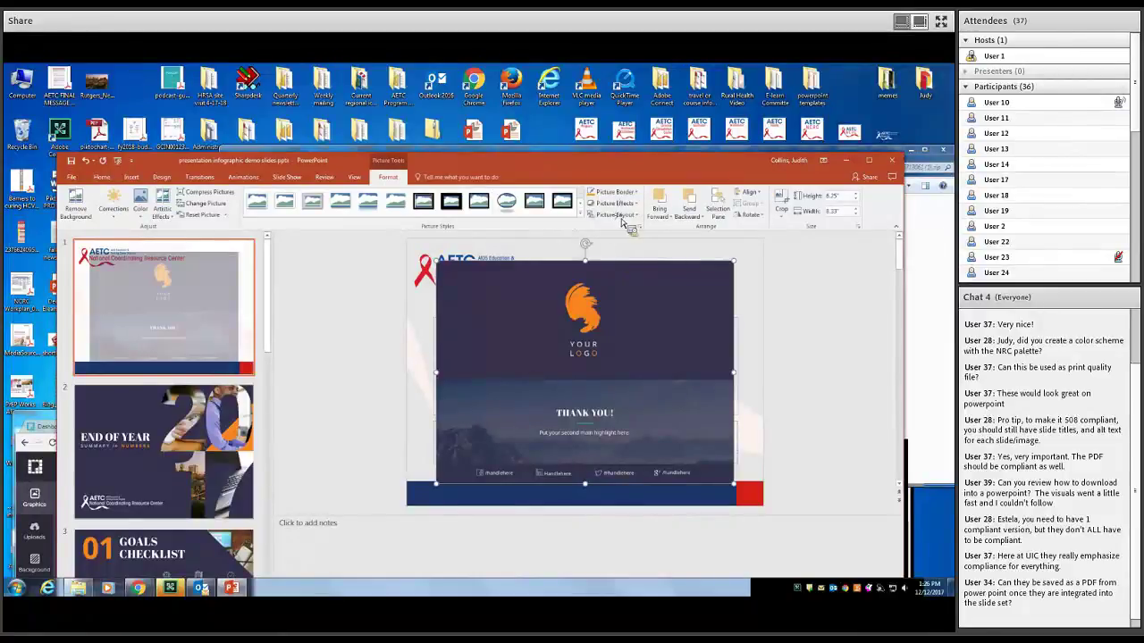
key(ctrl+v)
key(ctrl+v)
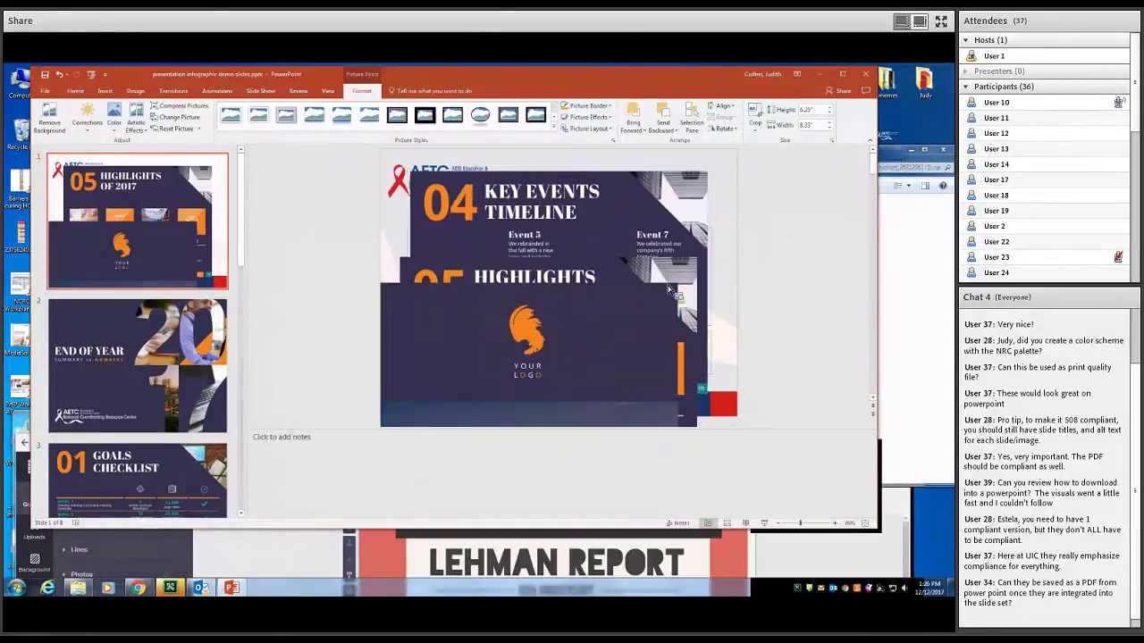
key(ctrl+v)
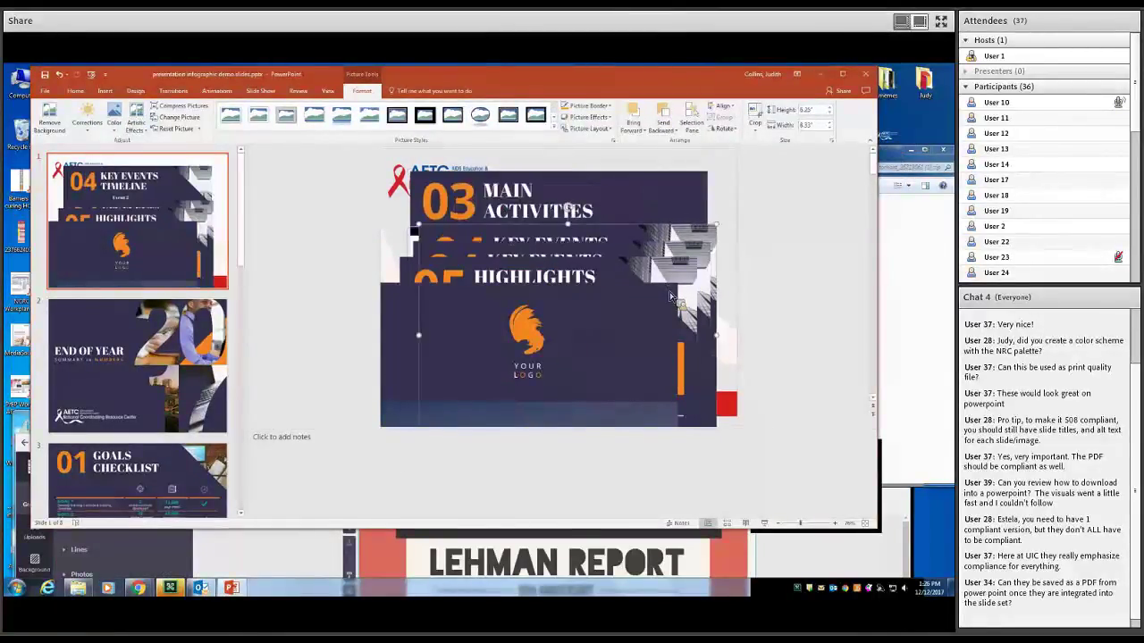
key(ctrl+v)
key(ctrl+v)
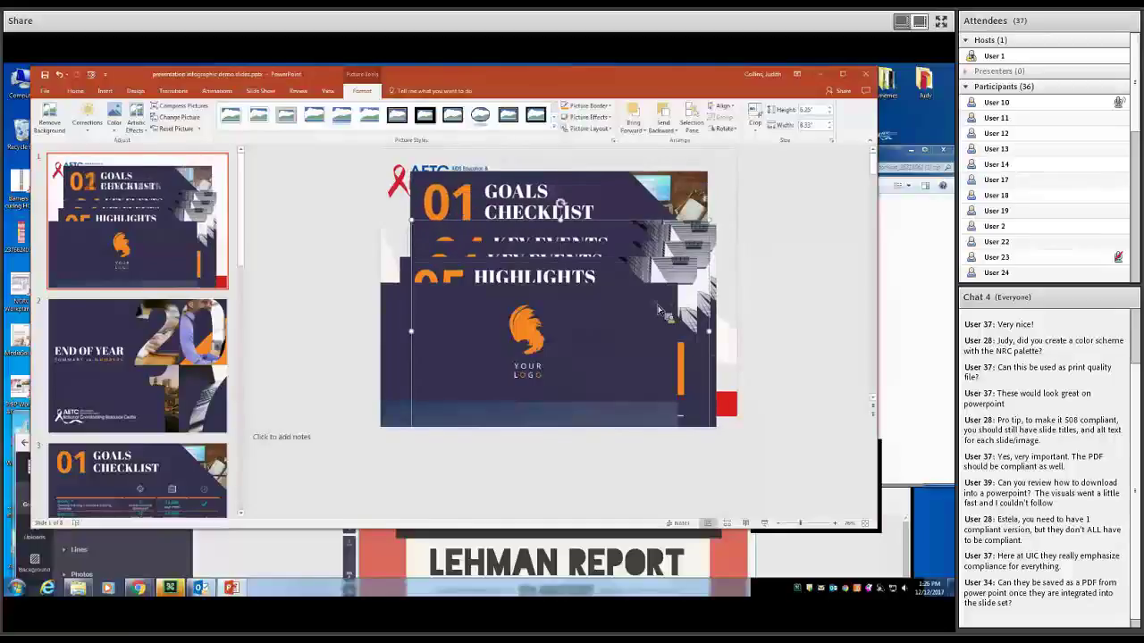
key(ctrl+v)
Delete the topmost pasted images from slide 1 one at a time, starting with the YOUR LOGO and 05 Highlights of 2017 pictures.
key(Tab)
key(Delete)
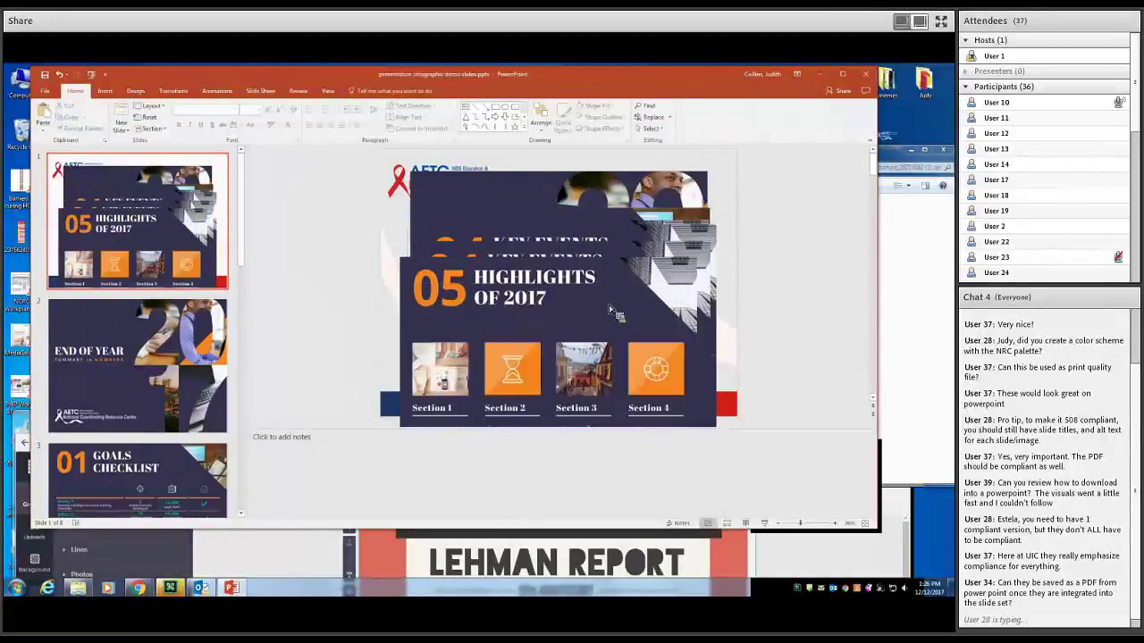
click(609, 309)
key(Delete)
click(609, 309)
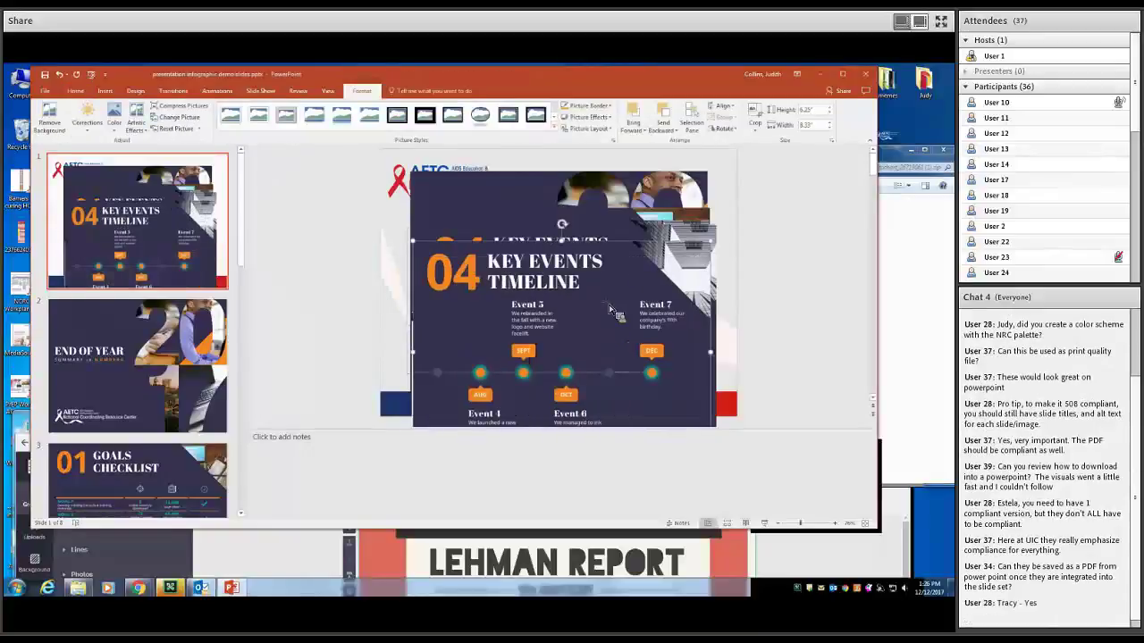